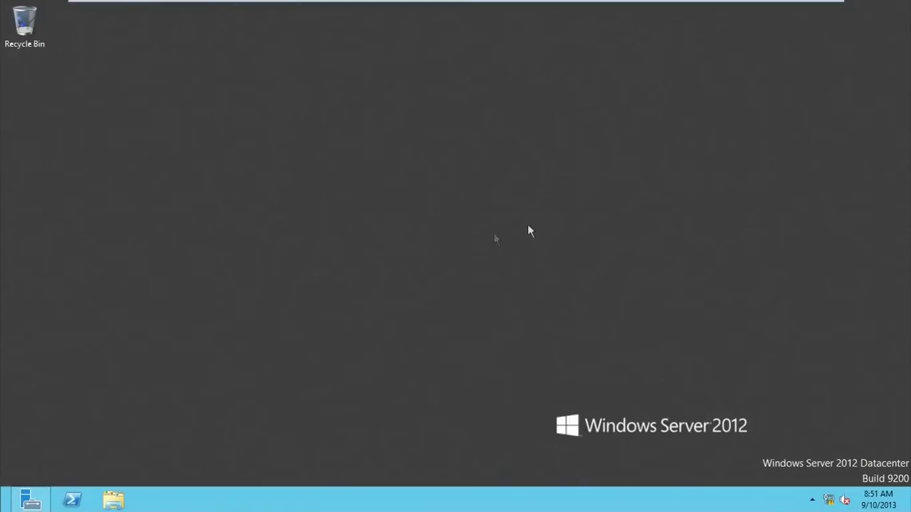
- Open the Ethernet connection's properties via the Network and Sharing Center
{"action": "right_click", "coordinate": [830, 500]}
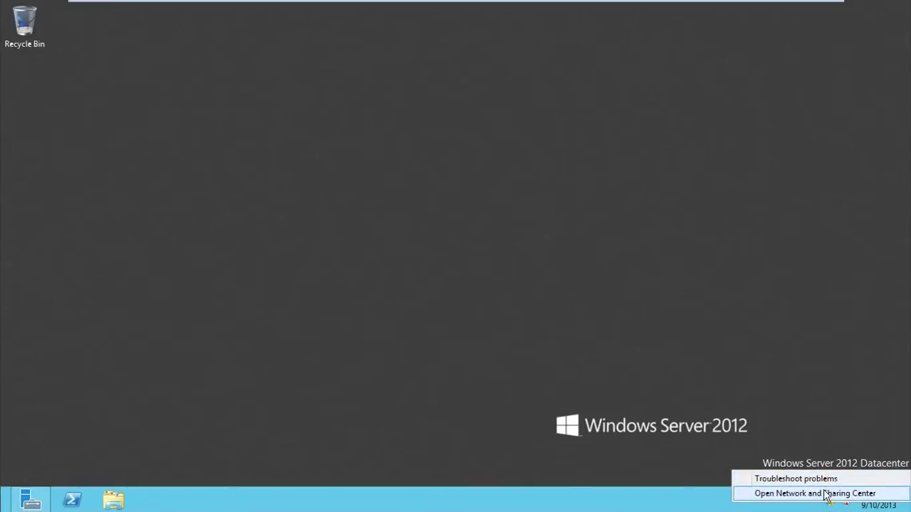
{"action": "left_click", "coordinate": [826, 494]}
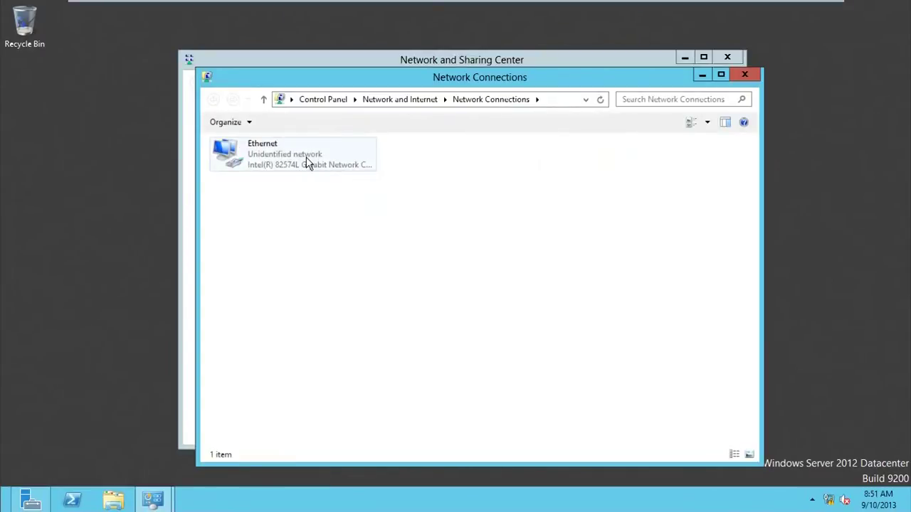
{"action": "right_click", "coordinate": [306, 160]}
{"action": "left_click", "coordinate": [337, 278]}
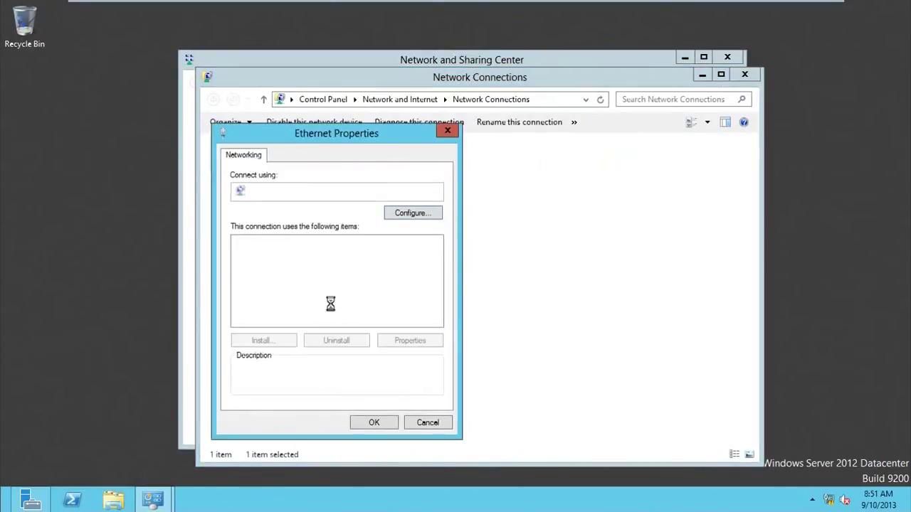
- Open the IPv4 settings showing static 192.168.0.2, mask 255.255.255.0, DNS 192.168.0.1
{"action": "left_click", "coordinate": [330, 322]}
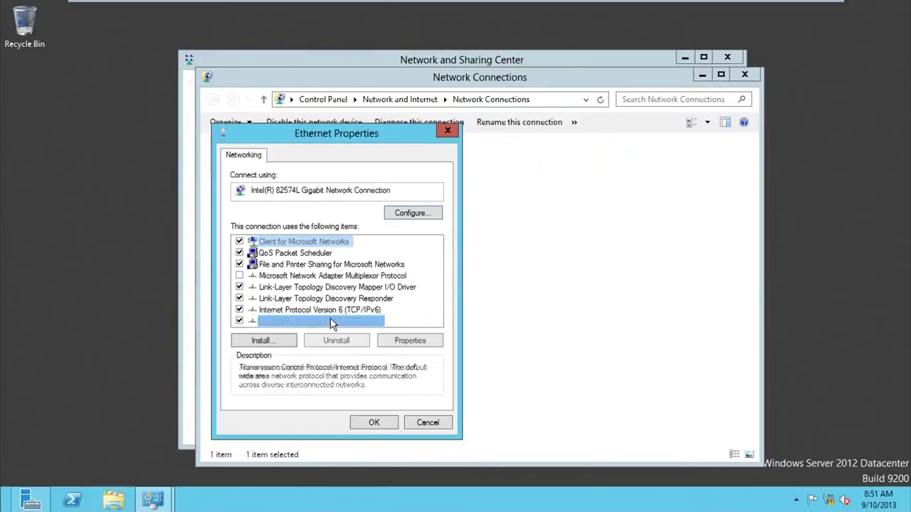
{"action": "double_click", "coordinate": [331, 323]}
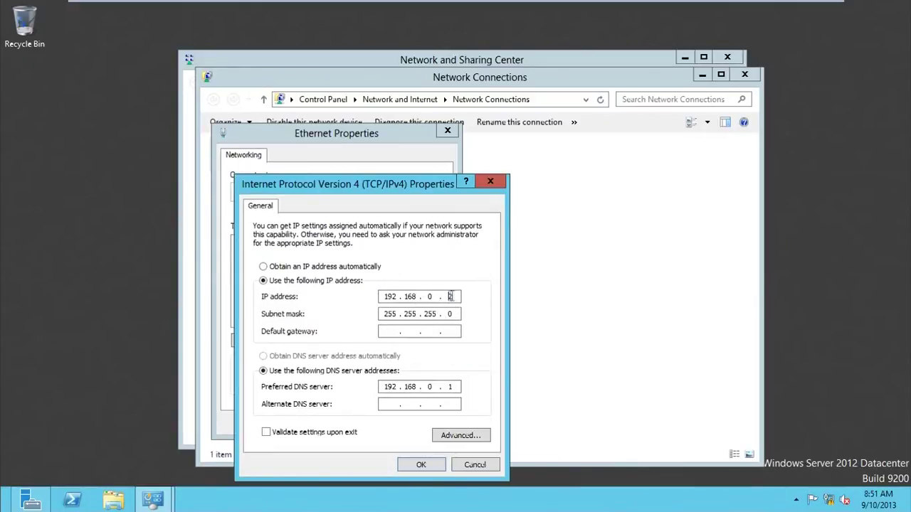
{"action": "double_click", "coordinate": [450, 297]}
- Check the preferred DNS server address 192.168.0.1
{"action": "left_click", "coordinate": [383, 387]}
{"action": "left_click", "coordinate": [383, 386]}
{"action": "left_click", "coordinate": [452, 387]}
{"action": "double_click", "coordinate": [453, 387]}
{"action": "left_click", "coordinate": [384, 388]}
- Confirm the static IPv4 settings, close Ethernet Properties and close Network Connections
{"action": "left_click", "coordinate": [416, 465]}
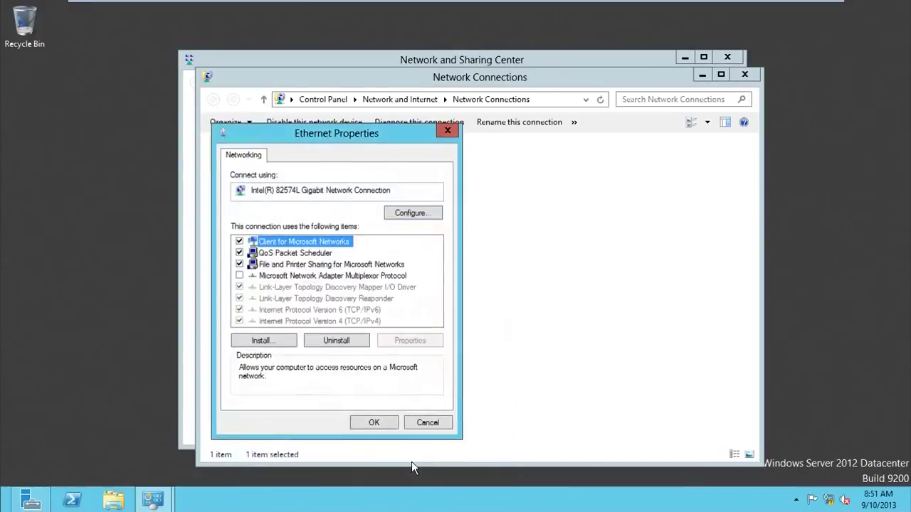
{"action": "left_click", "coordinate": [390, 425]}
{"action": "left_click", "coordinate": [744, 75]}
- Close the Network and Sharing Center, then ping 192.168.0.1 from cmd and get four replies
{"action": "left_click", "coordinate": [727, 57]}
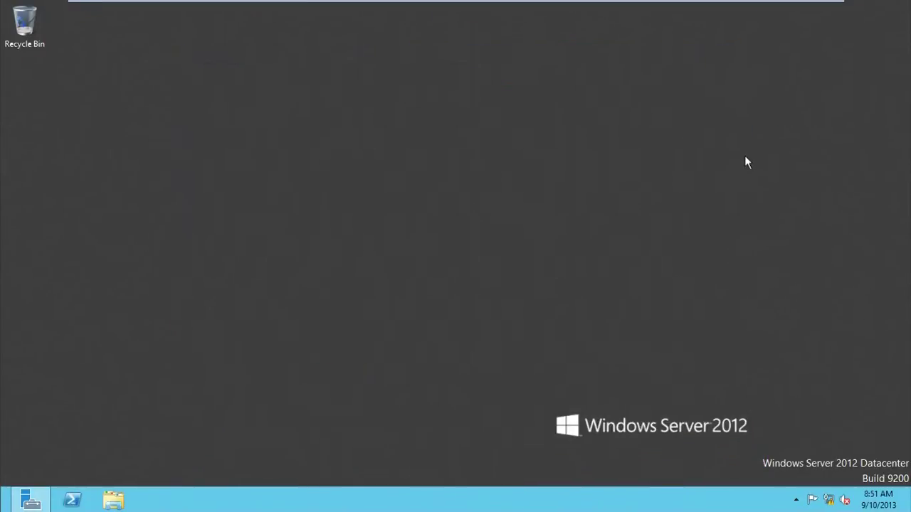
{"action": "key", "text": "super+r"}
{"action": "key", "text": "Return"}
{"action": "type", "text": "ping 192"}
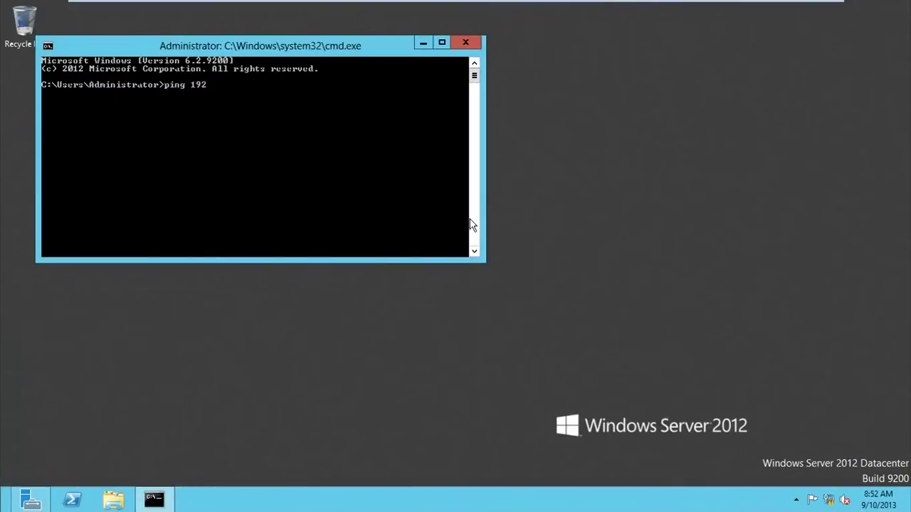
{"action": "type", "text": ".168.0.1"}
{"action": "key", "text": "Return"}
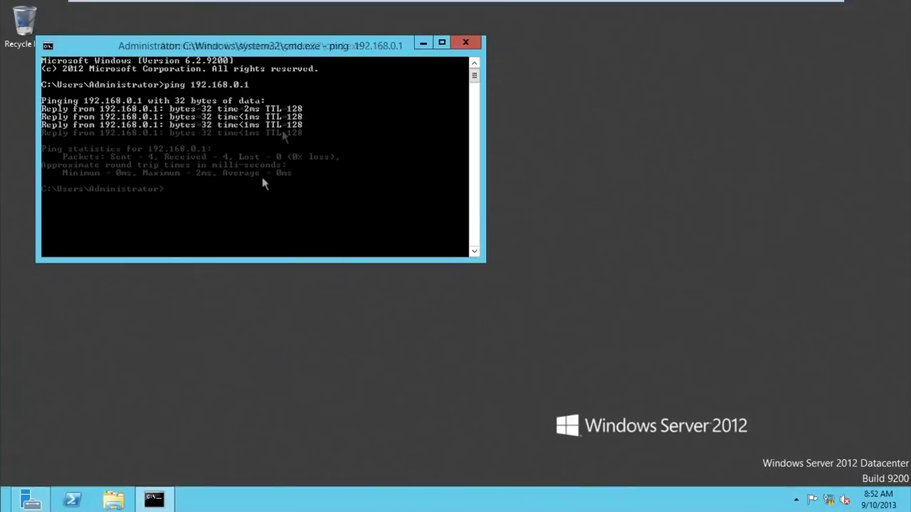
{"action": "left_click", "coordinate": [464, 43]}
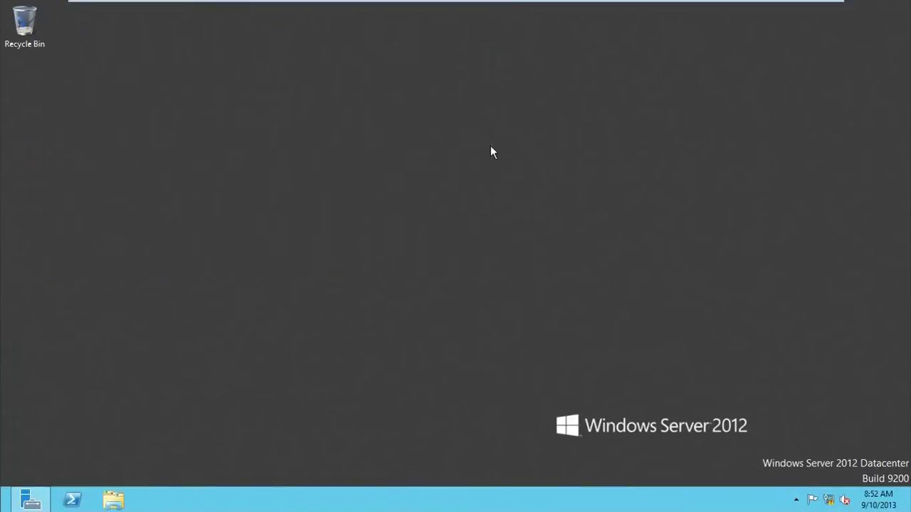
{"action": "left_click", "coordinate": [41, 502]}
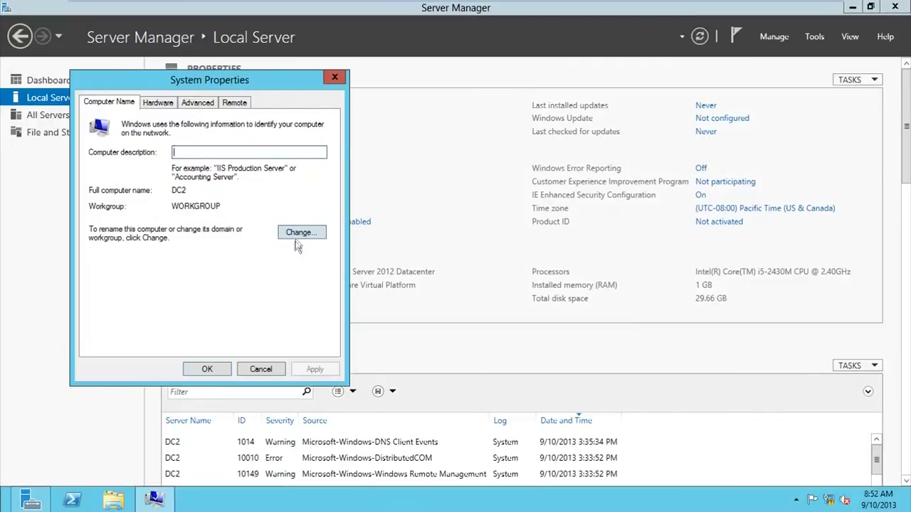
- Change DC2's membership from WORKGROUP to the contoso.com domain
{"action": "left_click", "coordinate": [298, 233]}
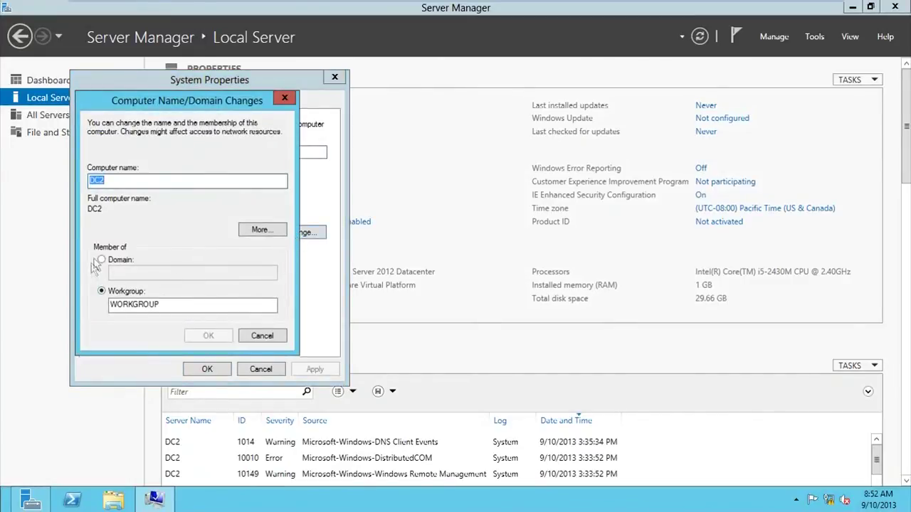
{"action": "left_click", "coordinate": [102, 260]}
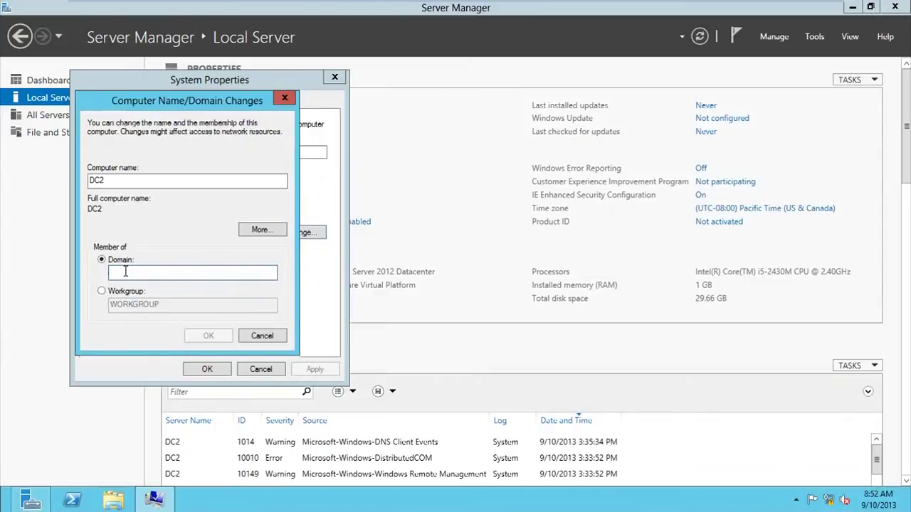
{"action": "type", "text": "contoso.com"}
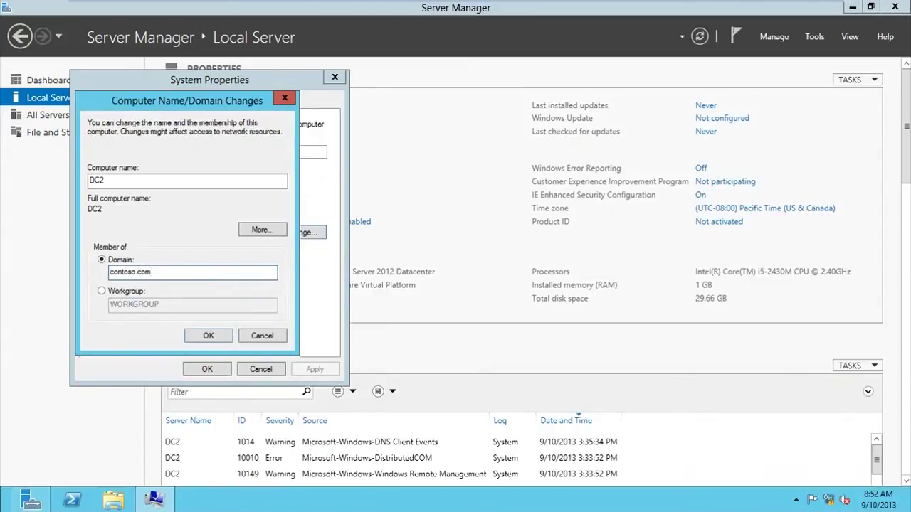
{"action": "key", "text": "Return"}
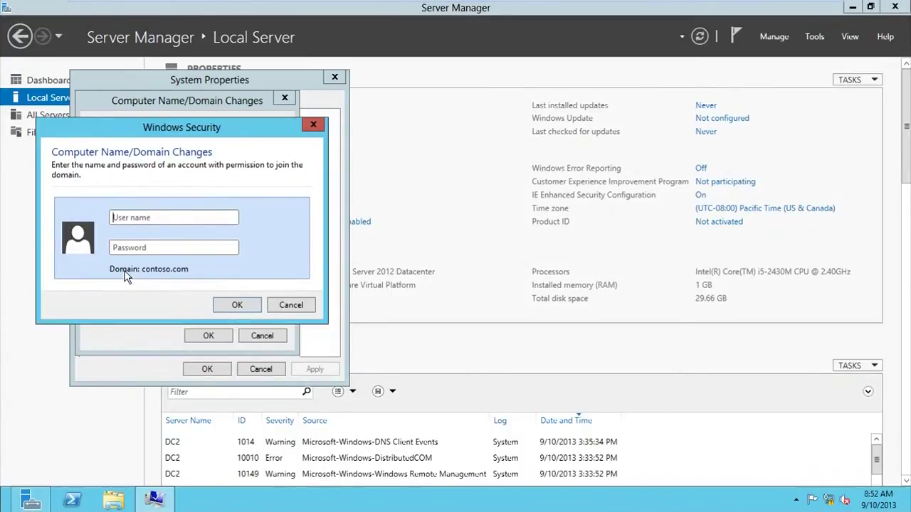
- Enter the domain administrator's user name and password to complete the contoso.com join
{"action": "type", "text": "administra"}
{"action": "type", "text": "ot"}
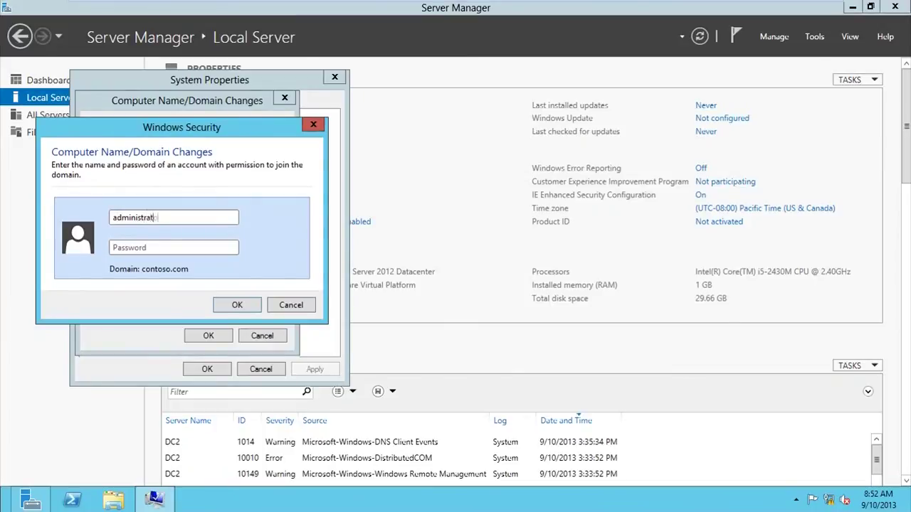
{"action": "type", "text": "or"}
{"action": "key", "text": "Tab"}
{"action": "type", "text": "Passw0r"}
{"action": "key", "text": "Return"}
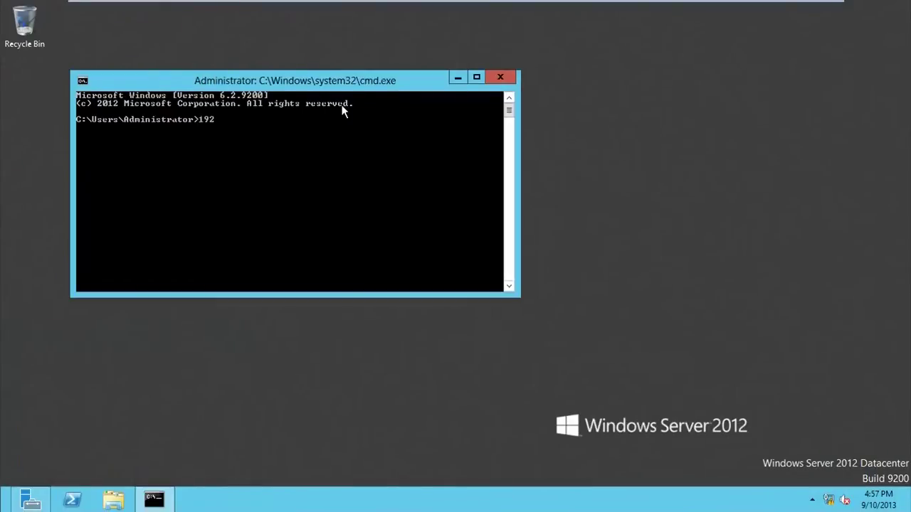
{"action": "type", "text": "2.168.0.1"}
- Replace the failed console with a new one and ping 192.168.0.1, receiving 4 of 4 replies
{"action": "key", "text": "Return"}
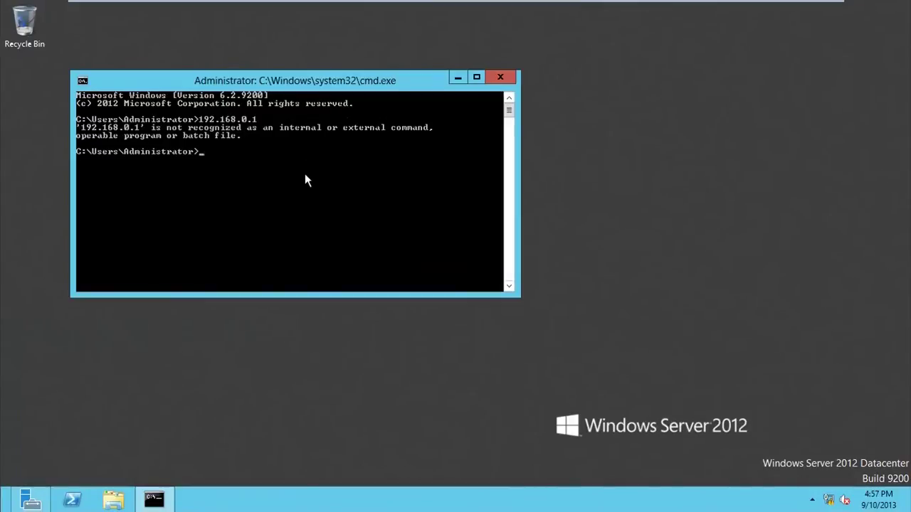
{"action": "left_click", "coordinate": [500, 77]}
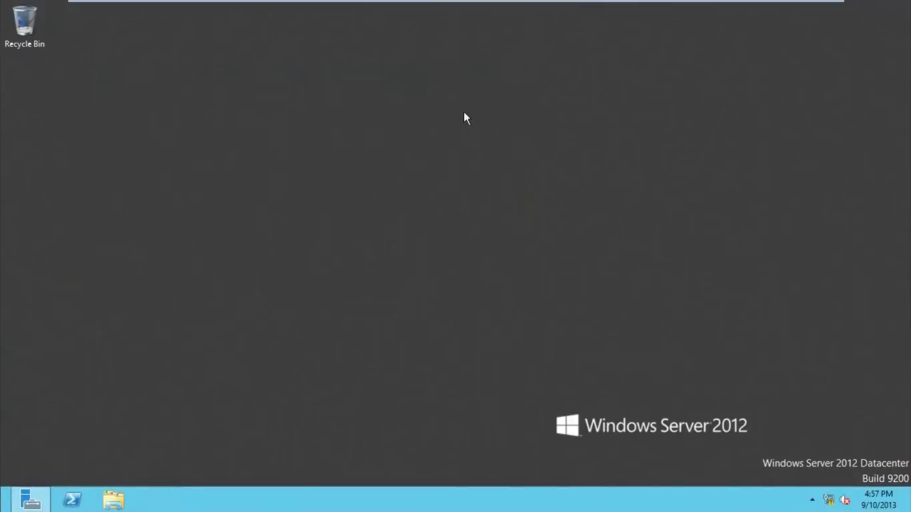
{"action": "key", "text": "super+r"}
{"action": "key", "text": "Return"}
{"action": "type", "text": "p"}
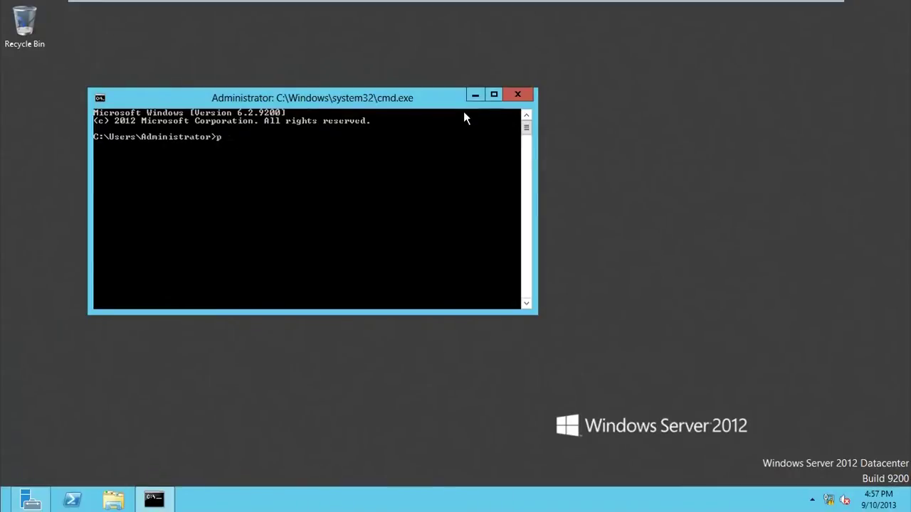
{"action": "type", "text": "ing 192.168.0.1"}
{"action": "key", "text": "Return"}
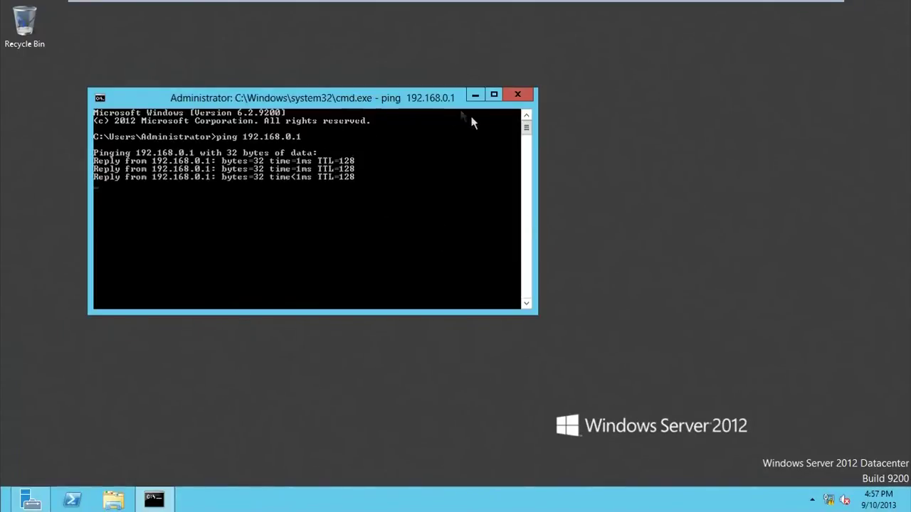
{"action": "left_click_drag", "start_coordinate": [434, 107], "coordinate": [422, 101]}
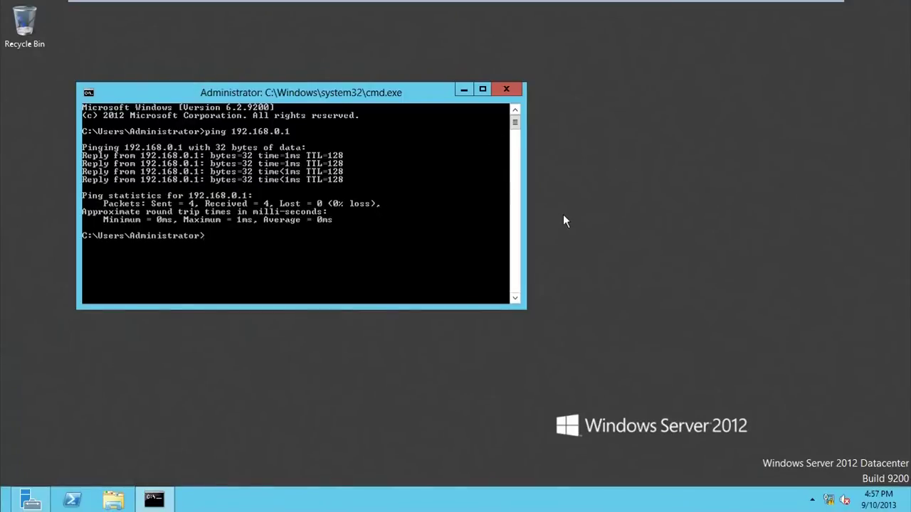
{"action": "mouse_move", "coordinate": [275, 6]}
{"action": "left_click", "coordinate": [174, 28]}
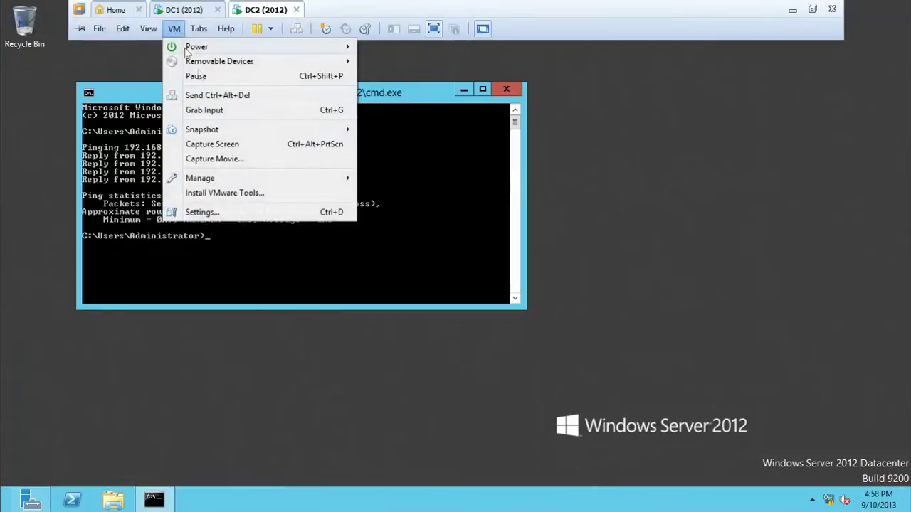
{"action": "left_click", "coordinate": [213, 212]}
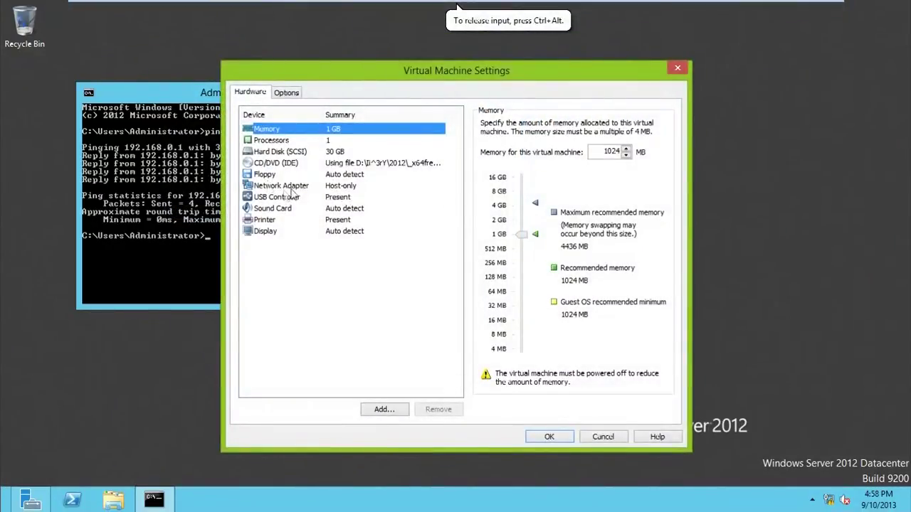
{"action": "left_click", "coordinate": [285, 186]}
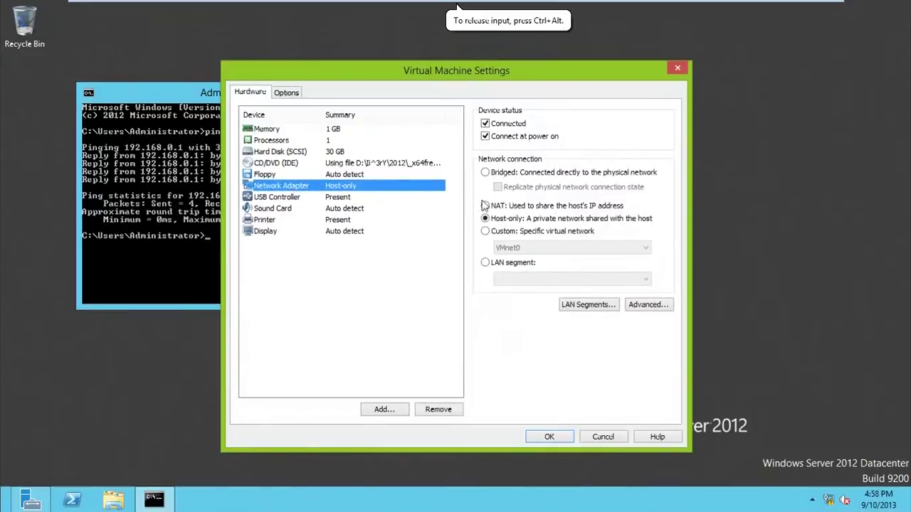